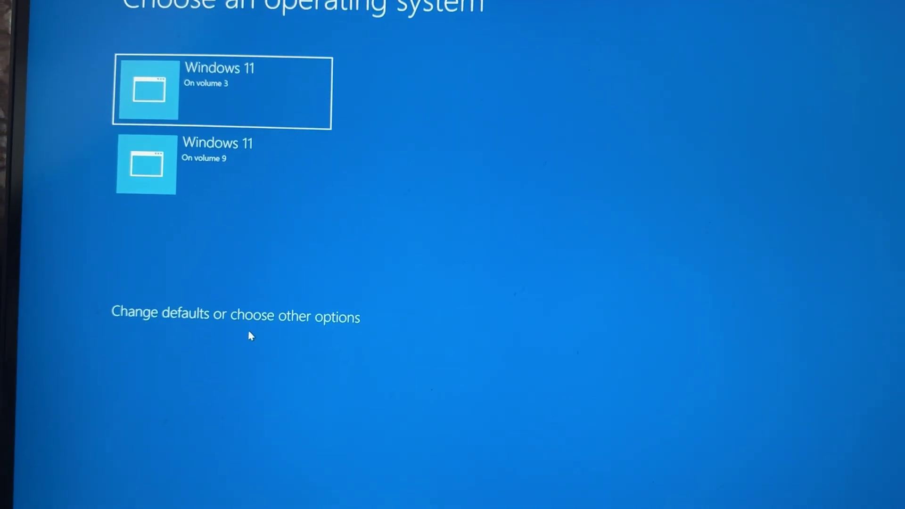
# - Change the Windows Boot Manager menu timer to 5 minutes from the boot defaults options
pyautogui.click(271, 329)
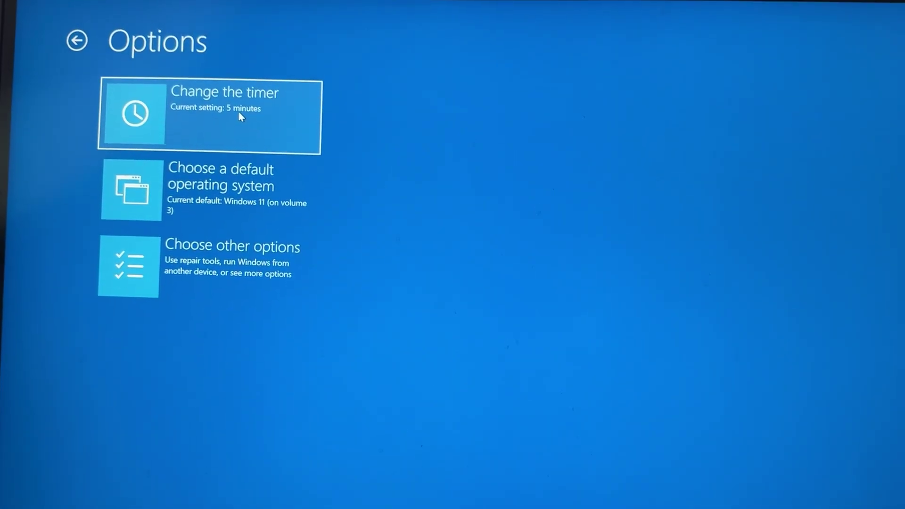
pyautogui.click(239, 116)
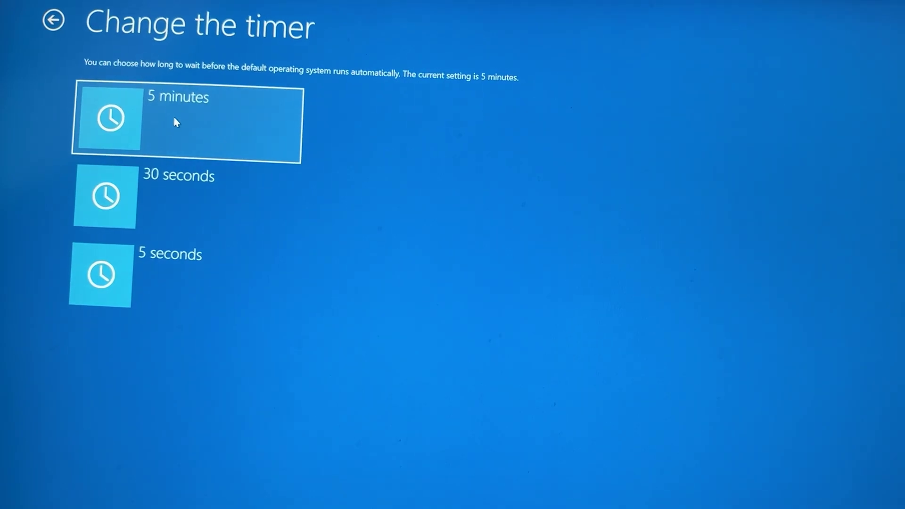
pyautogui.click(175, 125)
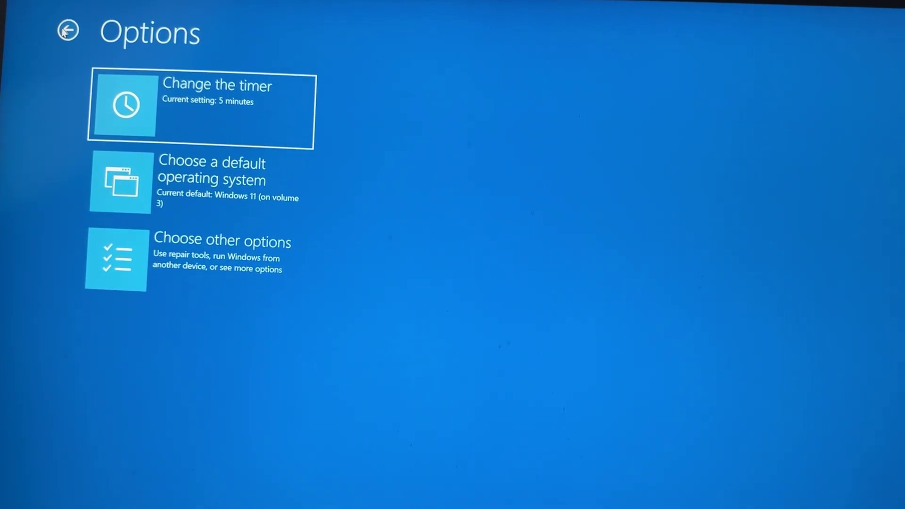
pyautogui.click(197, 257)
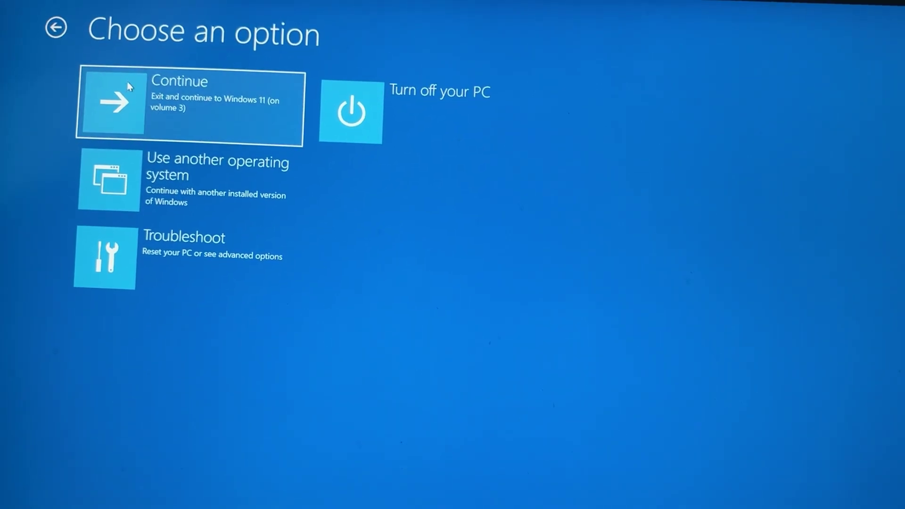
pyautogui.click(48, 41)
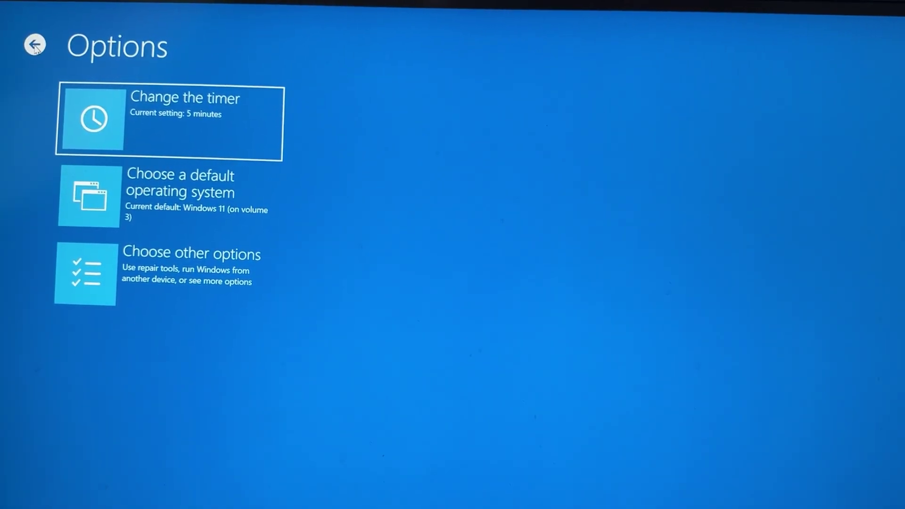
pyautogui.click(35, 46)
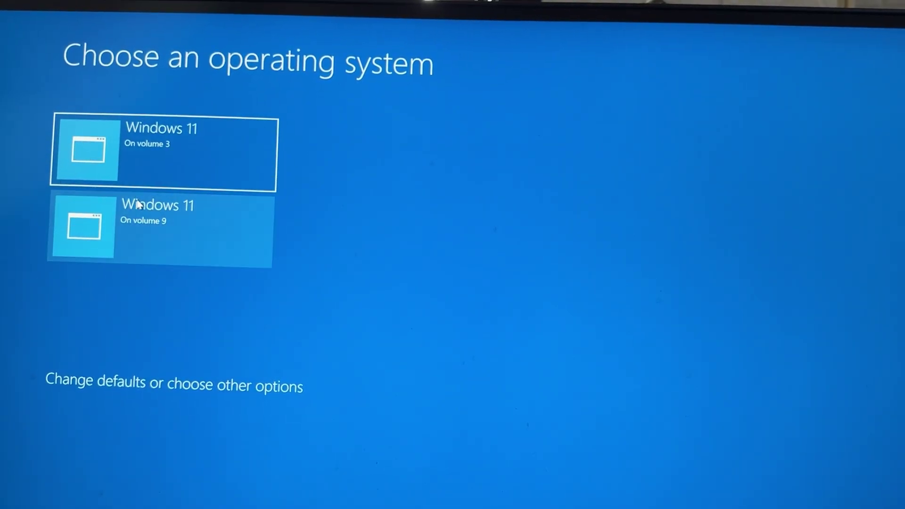